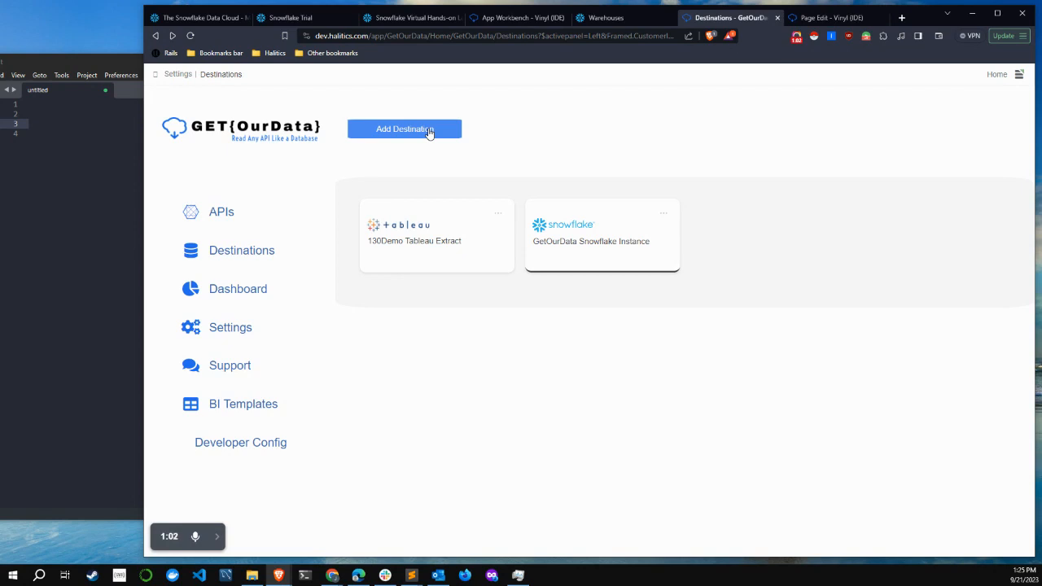
Start adding a new self-hosted Snowflake destination and look through its connection form
left_click(429, 133)
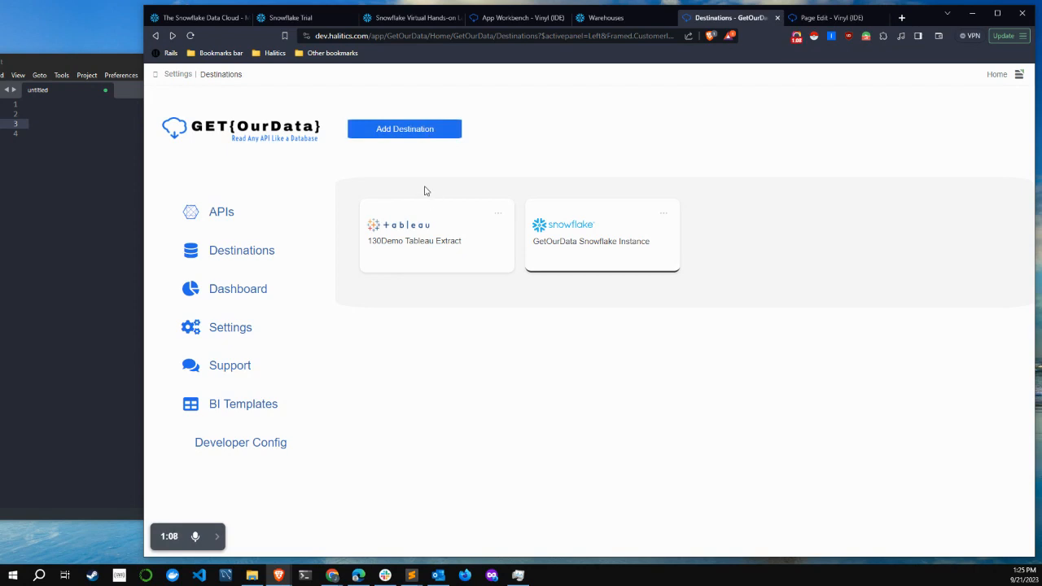
left_click(404, 132)
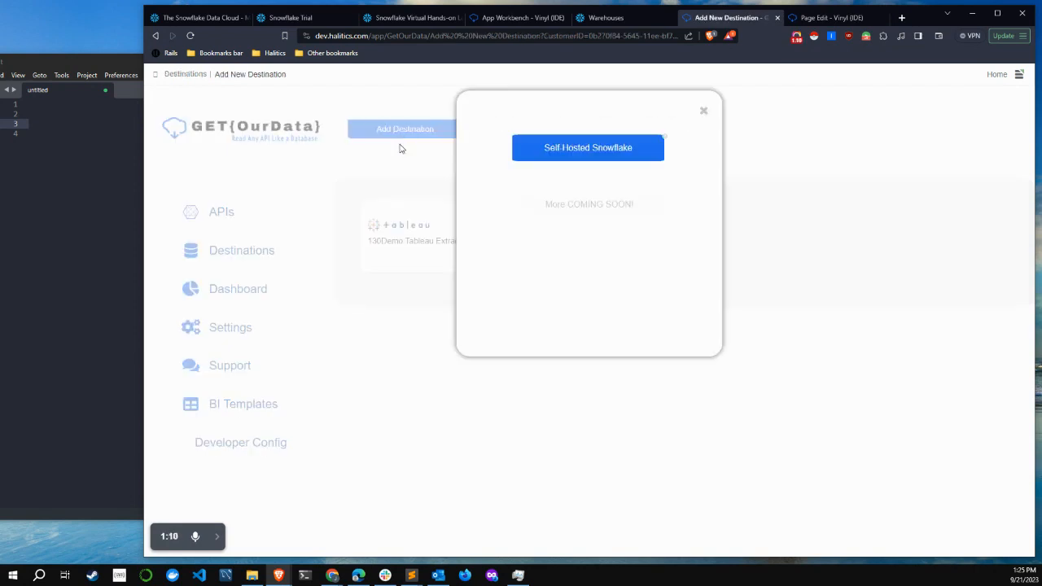
left_click(595, 152)
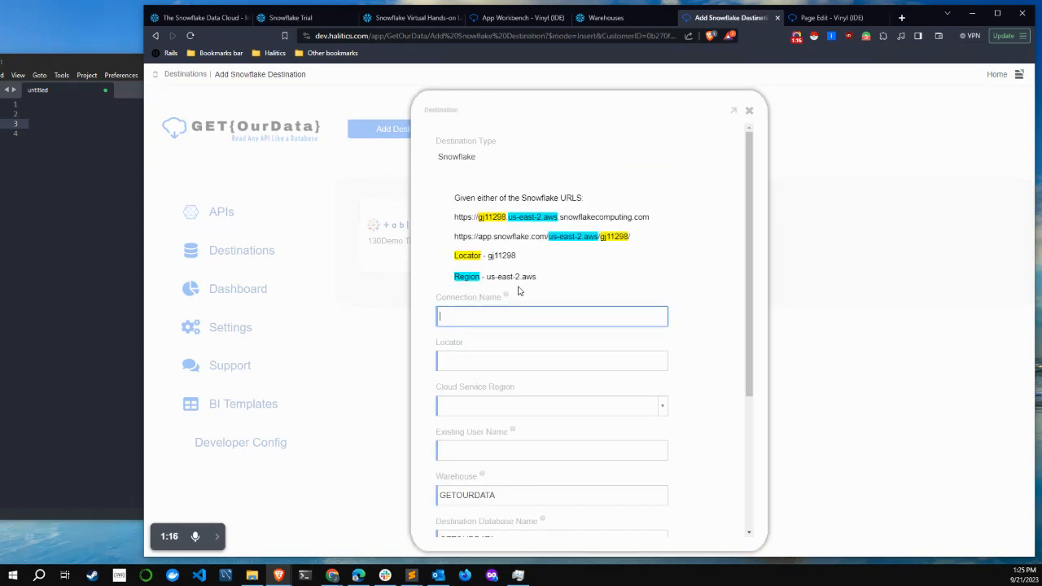
scroll(533, 376, "down", 5)
scroll(536, 369, "up", 5)
Copy the account URL from Snowflake into the text editor and copy only the account locator part of it
left_click(605, 19)
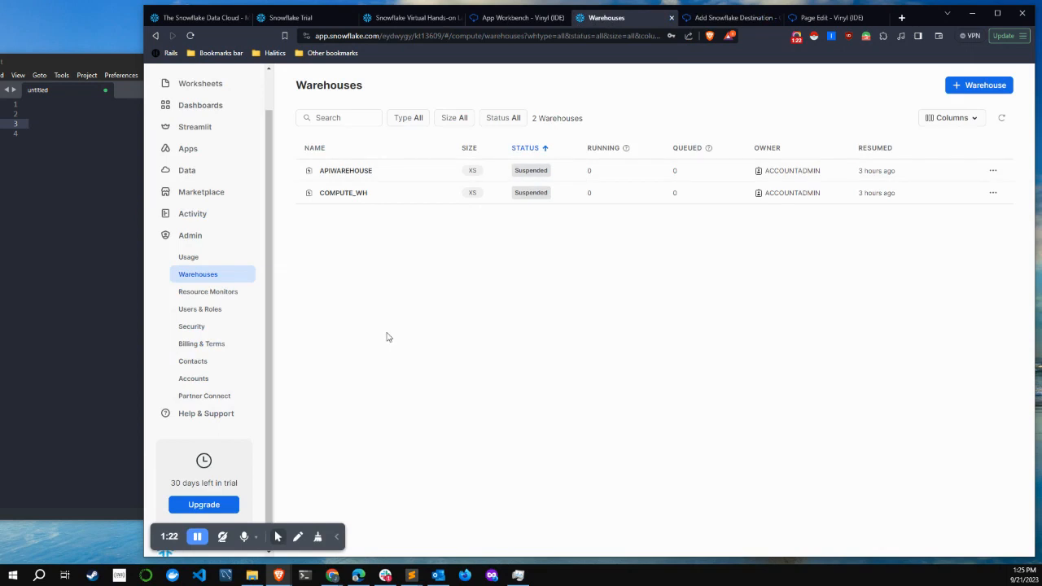
left_click(254, 557)
mouse_move(271, 495)
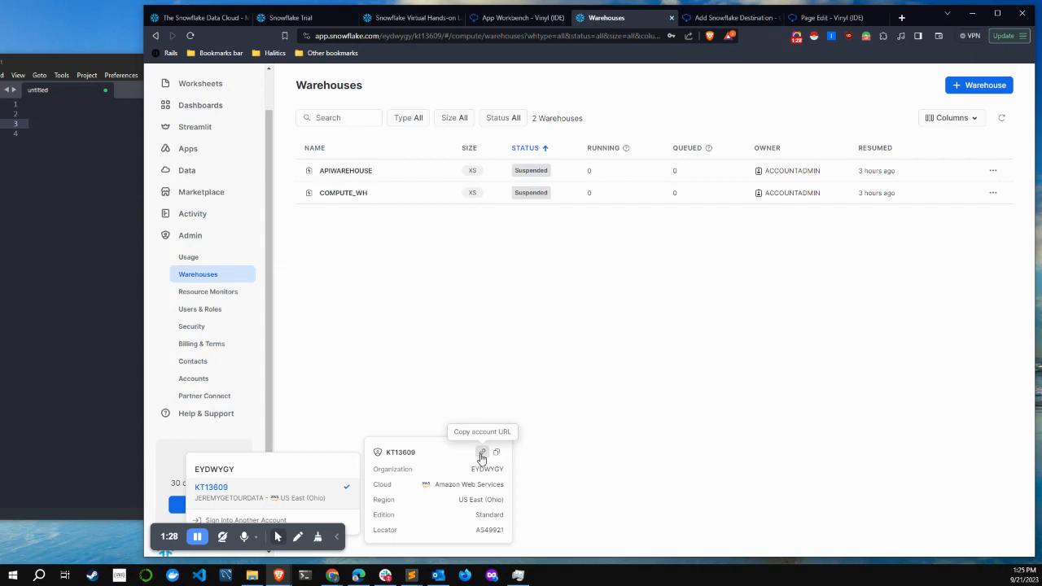
left_click(88, 135)
type("https://as49921.us-east-2.aws.snowflakecomputing.com")
left_click_drag(67, 133, 98, 135)
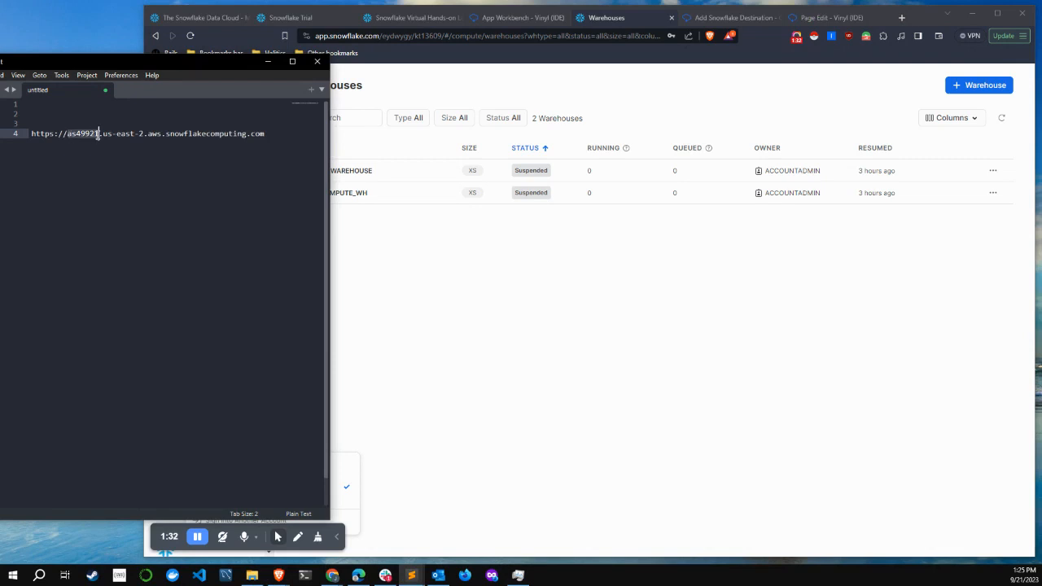
right_click(98, 135)
left_click(122, 185)
In the Snowflake destination form, name the connection "Self Hosted Snowflake" and fill in the copied account locator
left_click(730, 17)
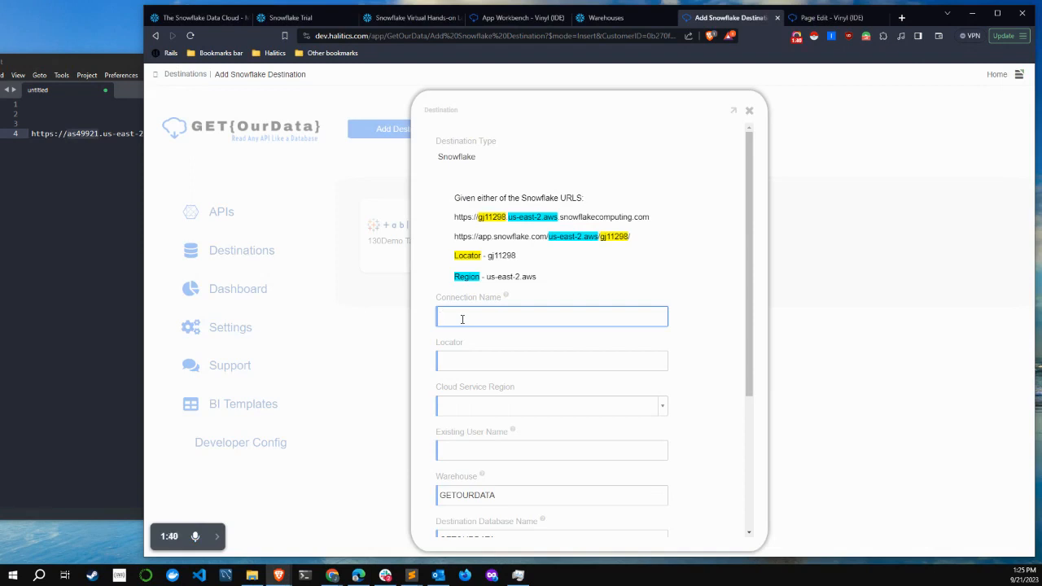
type("Self Hosted Snowflake")
key("Tab")
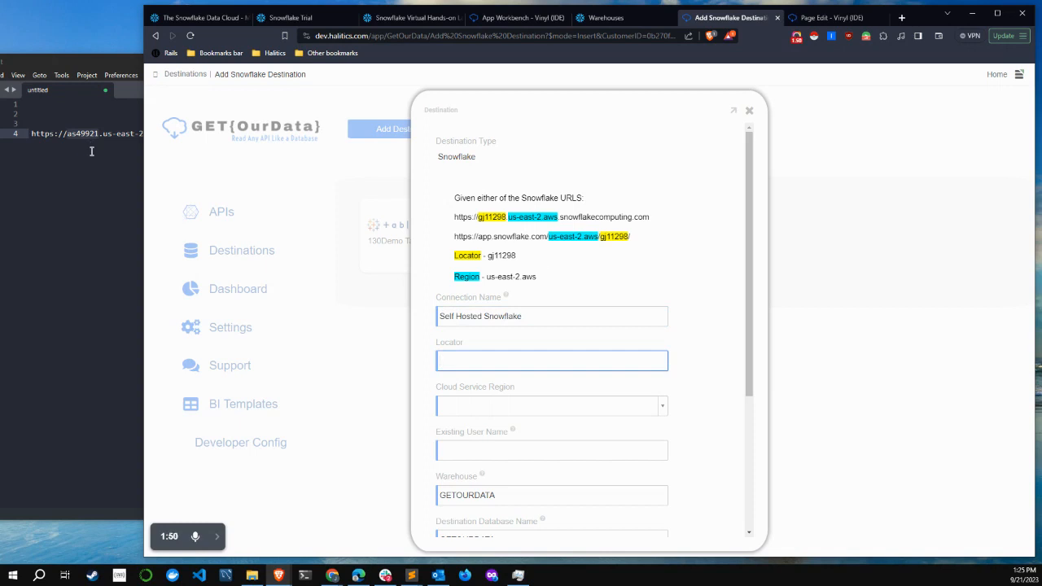
key("ctrl+v")
Match the region in the account URL by setting the Cloud Service Region to AWS US East (Ohio) - us-east-2
left_click(108, 182)
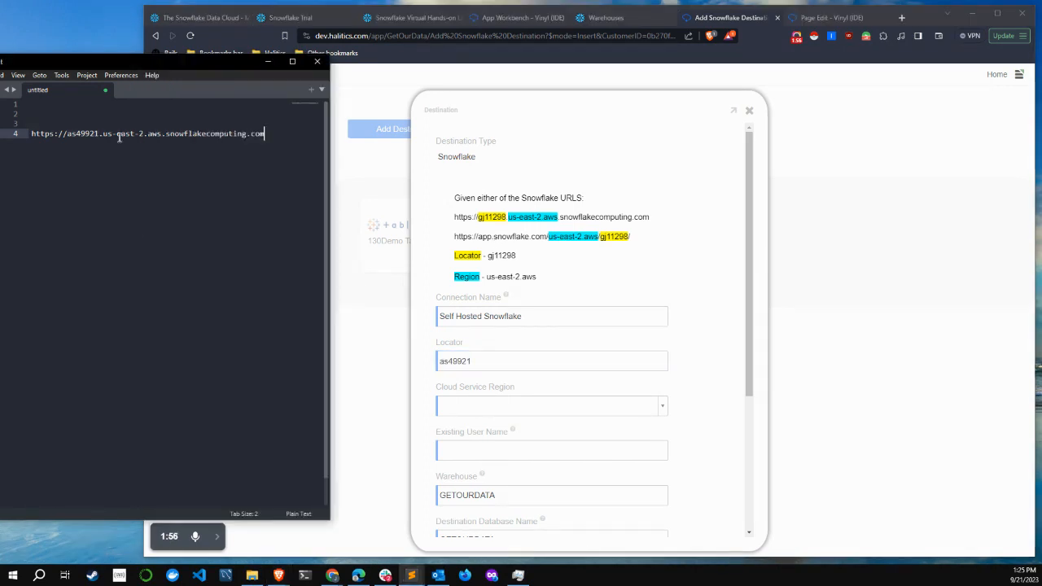
left_click(486, 412)
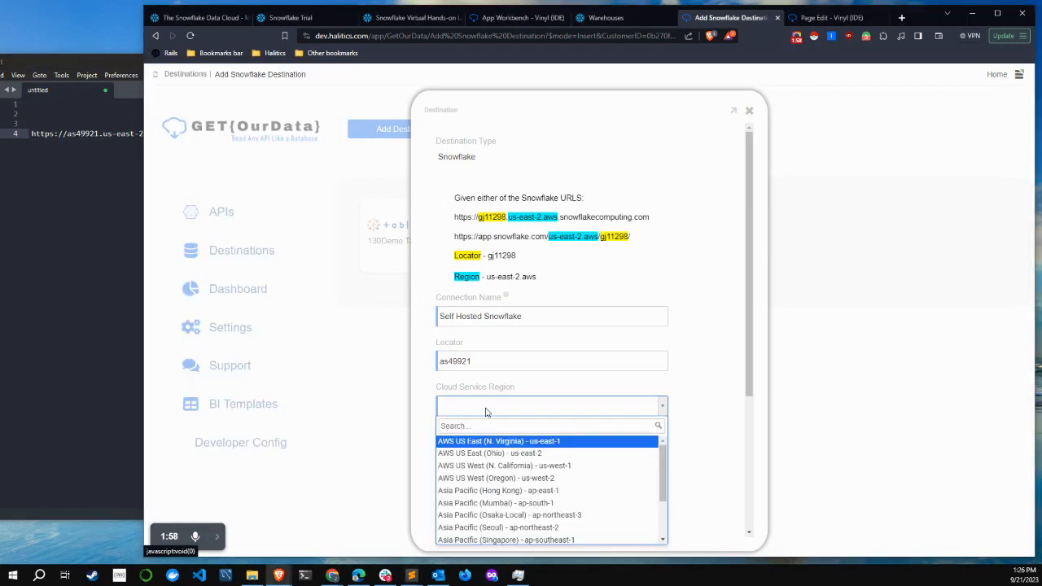
type("us")
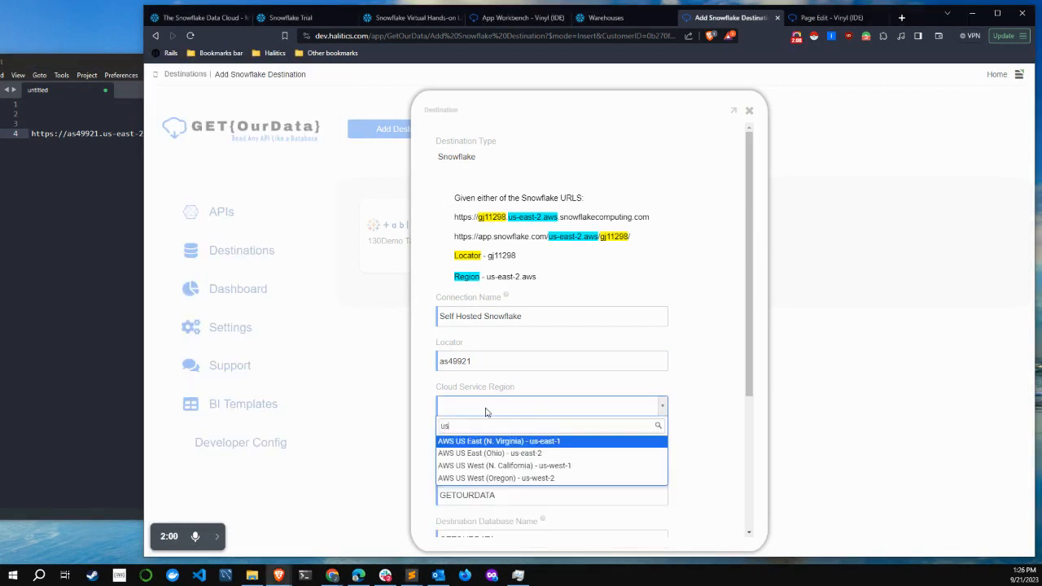
key("Down")
key("Return")
Set the Existing User Name to "apiuser"
scroll(533, 399, "down", 2)
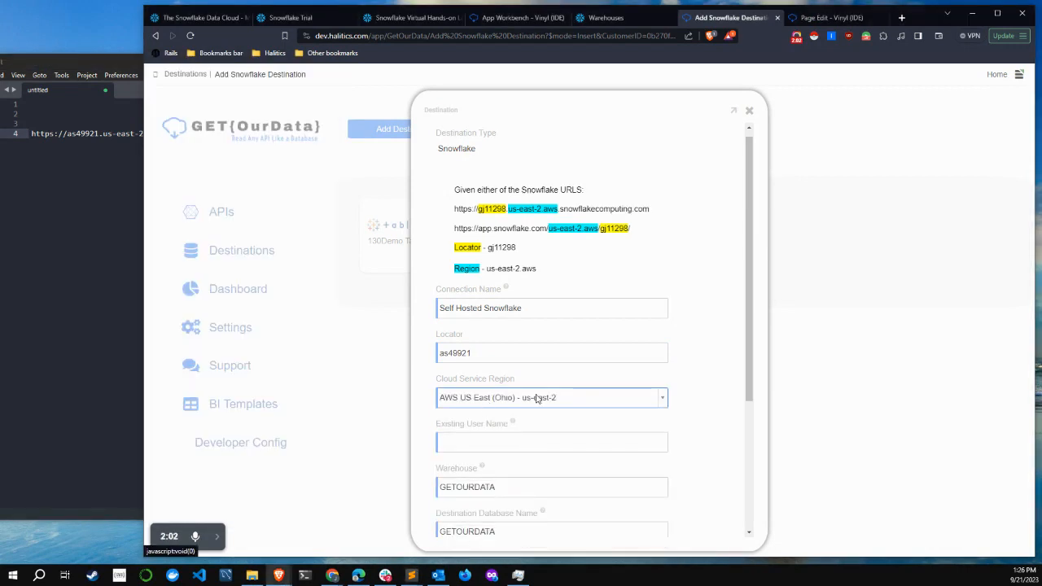
left_click(473, 342)
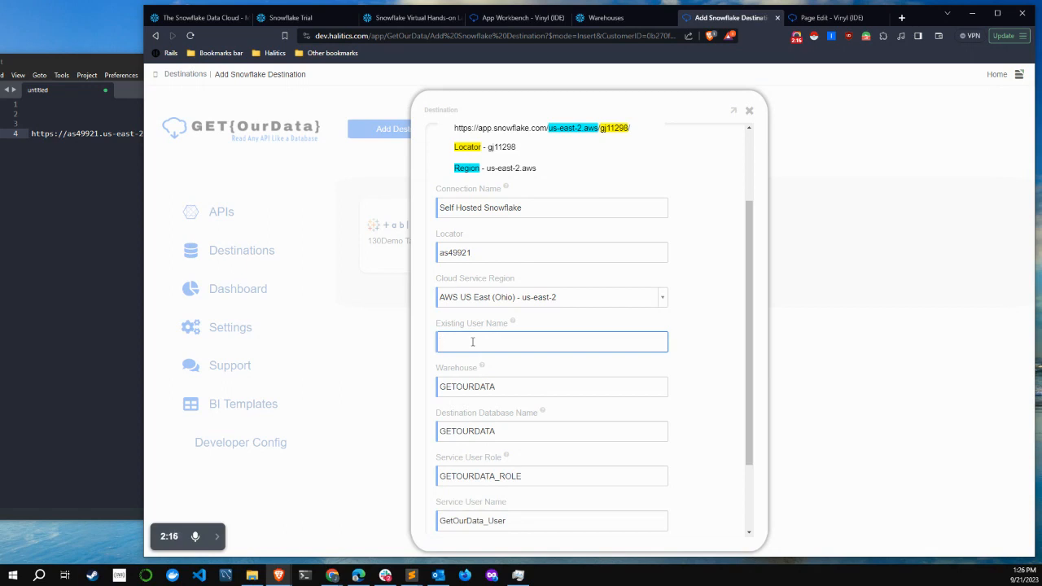
type("apiuser")
scroll(474, 339, "down", 1)
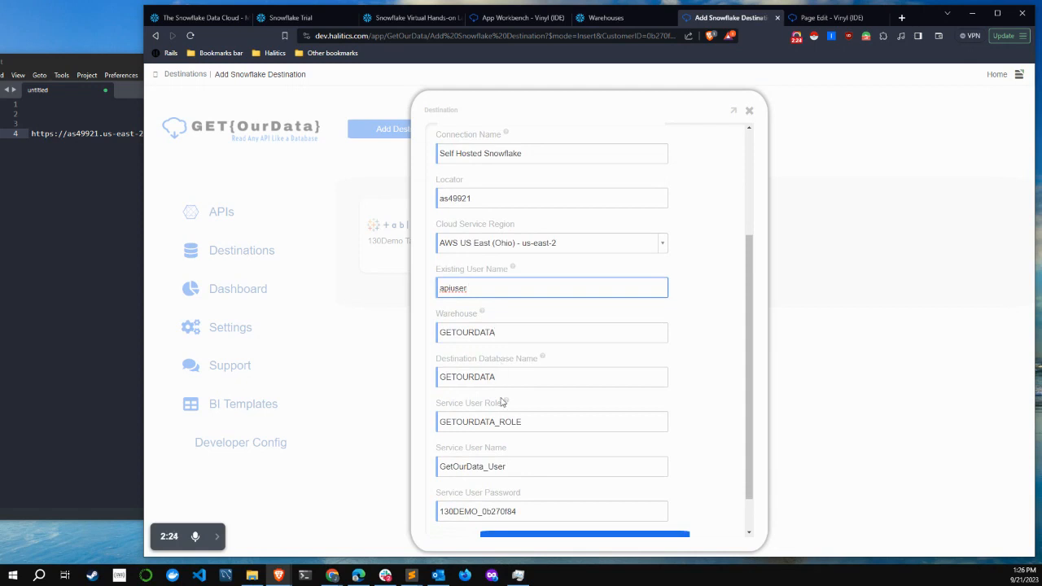
Review the prefilled warehouse, destination database, service user role, name and password fields, and save the Snowflake destination
left_click(506, 335)
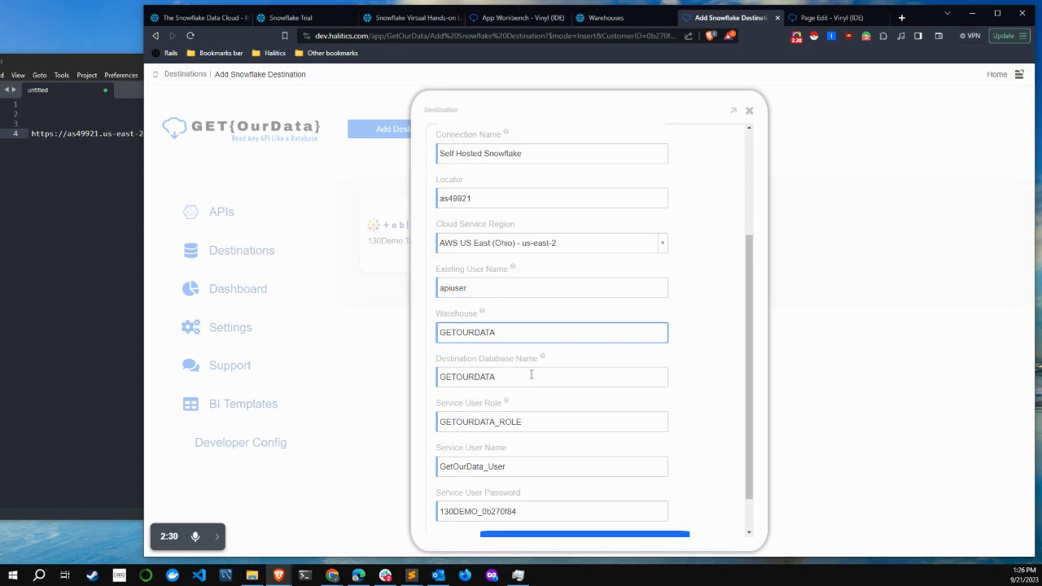
left_click(504, 379)
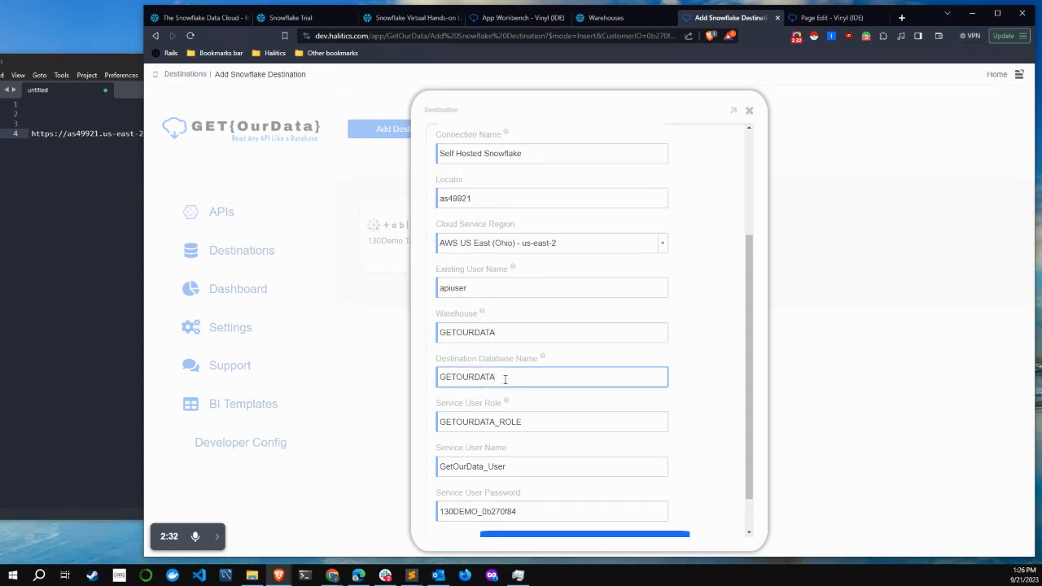
left_click(524, 422)
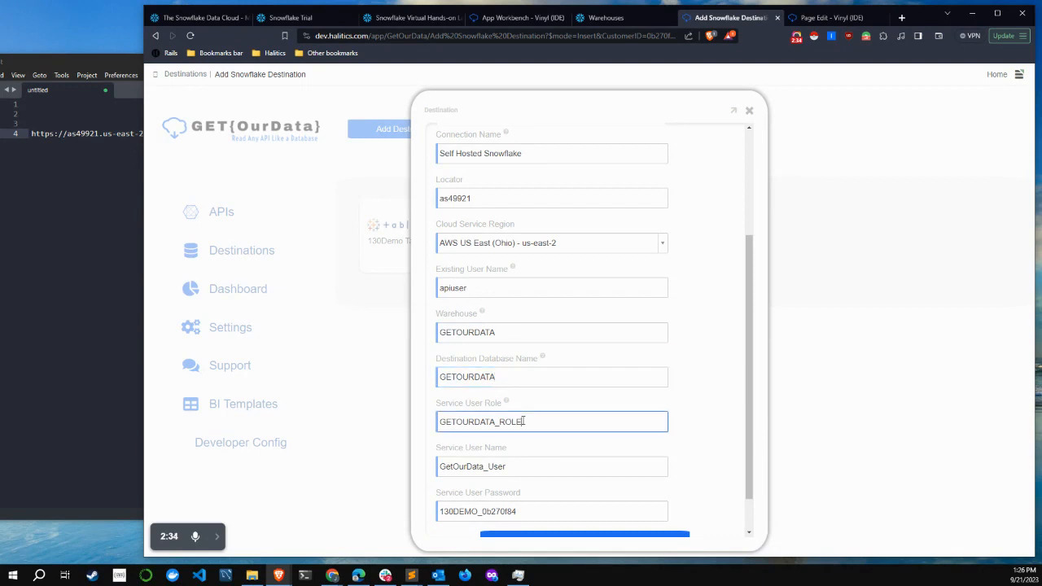
scroll(531, 417, "down", 1)
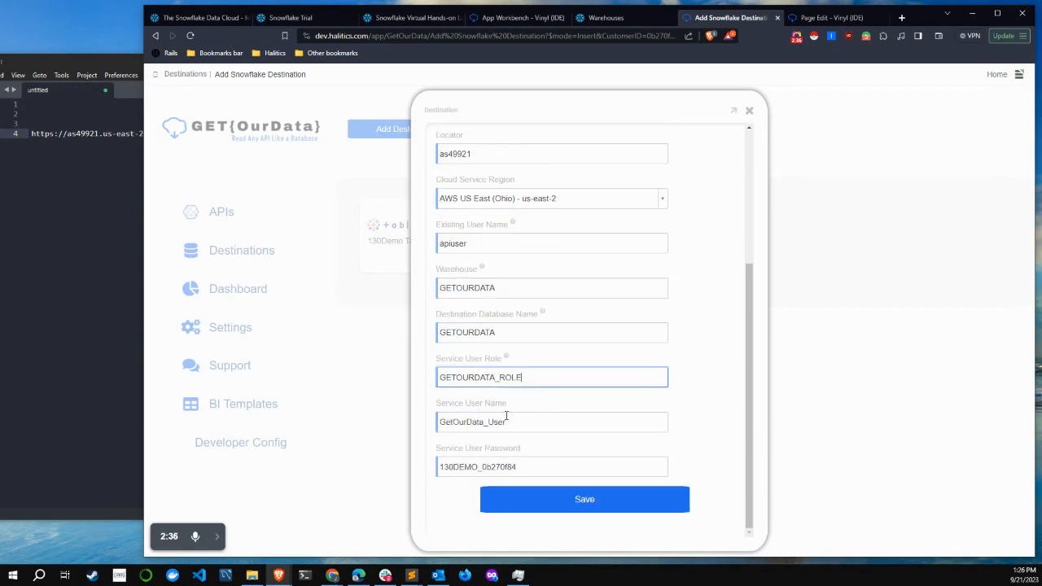
left_click(517, 424)
left_click(521, 466)
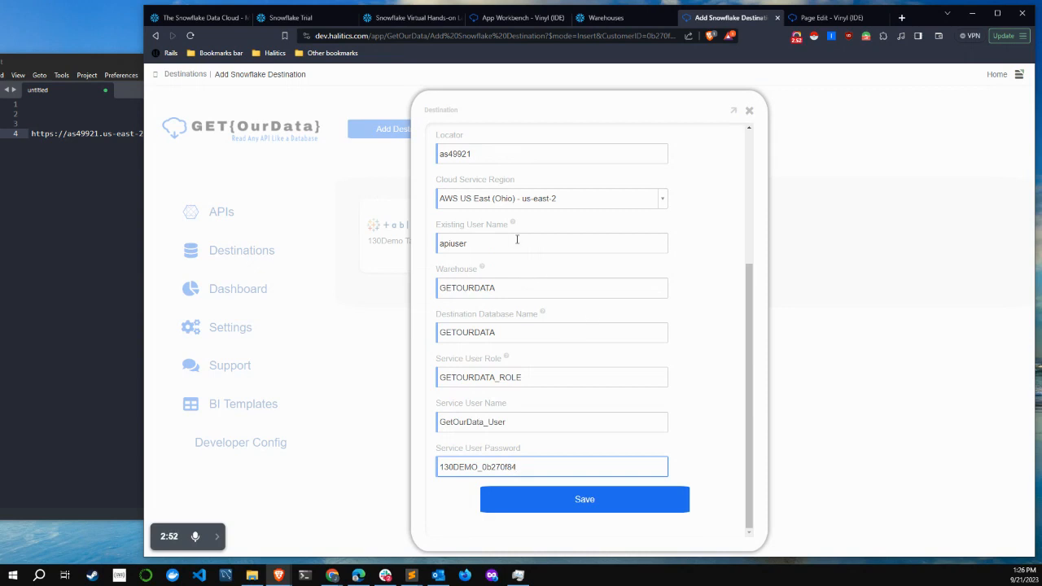
scroll(531, 358, "up", 5)
scroll(535, 350, "down", 5)
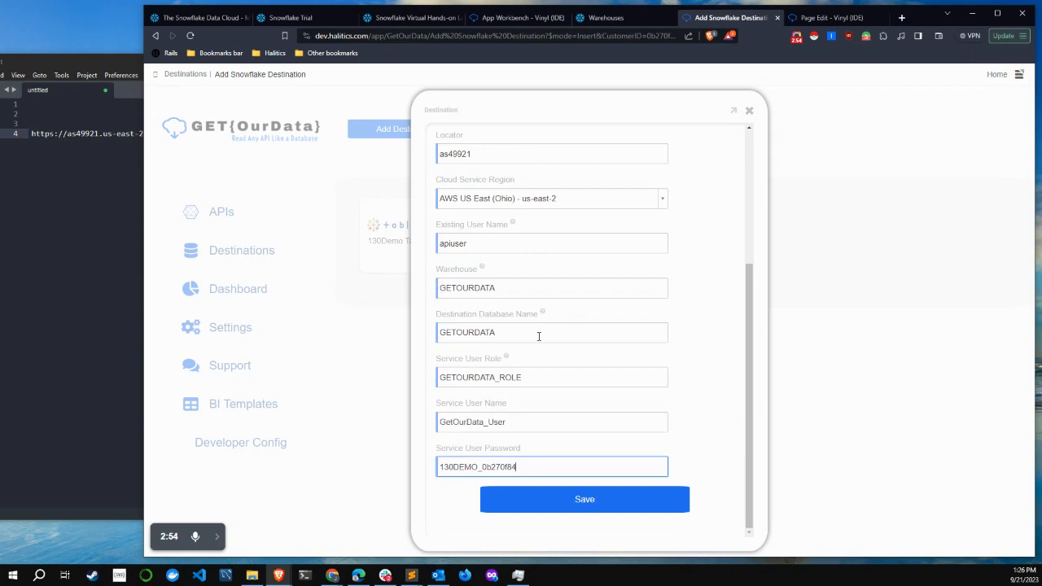
left_click(590, 509)
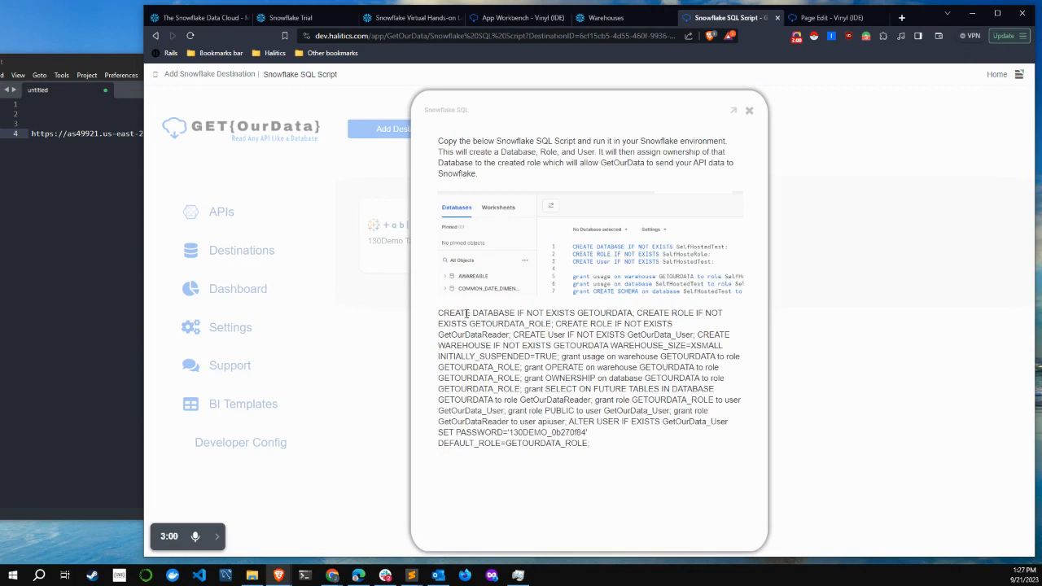
Copy the complete generated Snowflake SQL script, from CREATE DATABASE through the DEFAULT_ROLE setting
left_click_drag(438, 314, 607, 442)
right_click(550, 368)
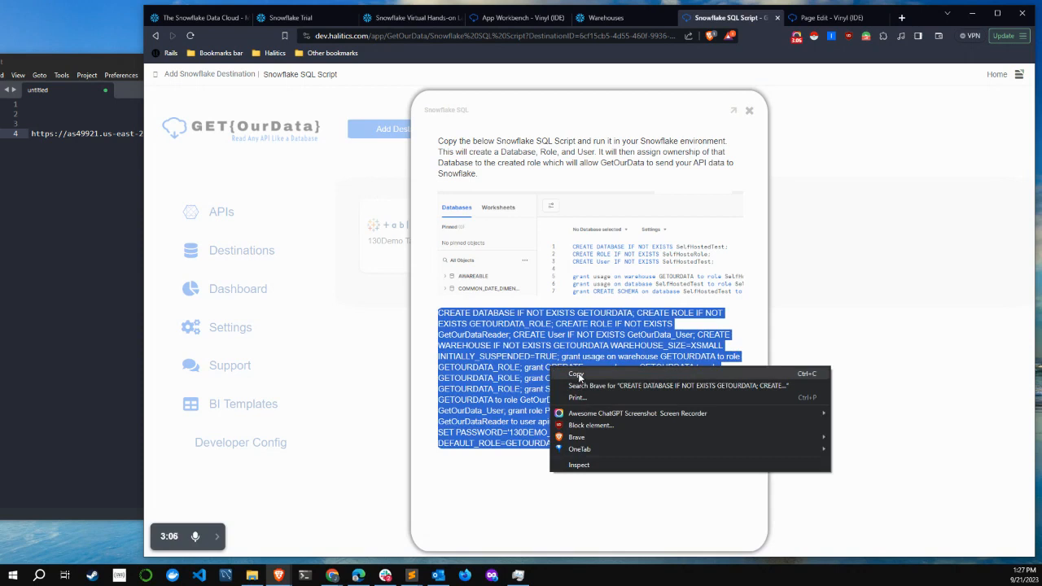
left_click(577, 375)
left_click(538, 325)
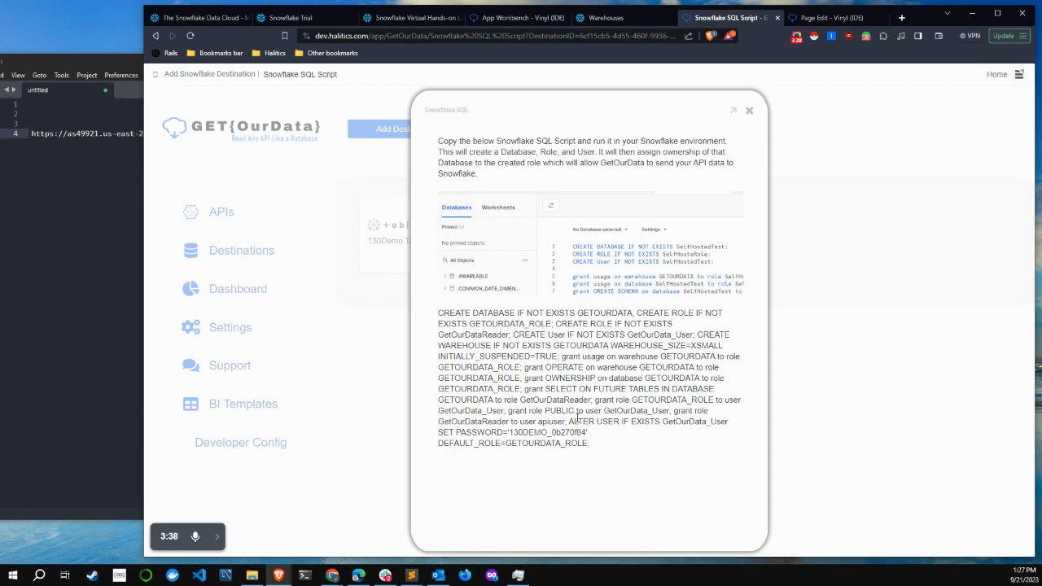
left_click_drag(595, 452, 438, 312)
right_click(458, 321)
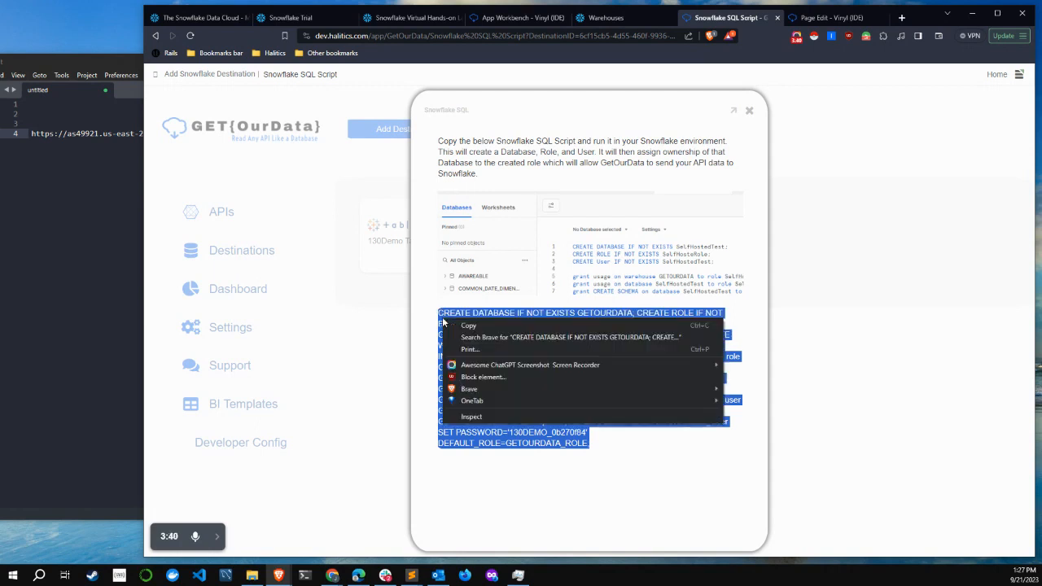
left_click(468, 325)
Switch to the Snowflake browser page and create a new SQL worksheet
left_click(649, 18)
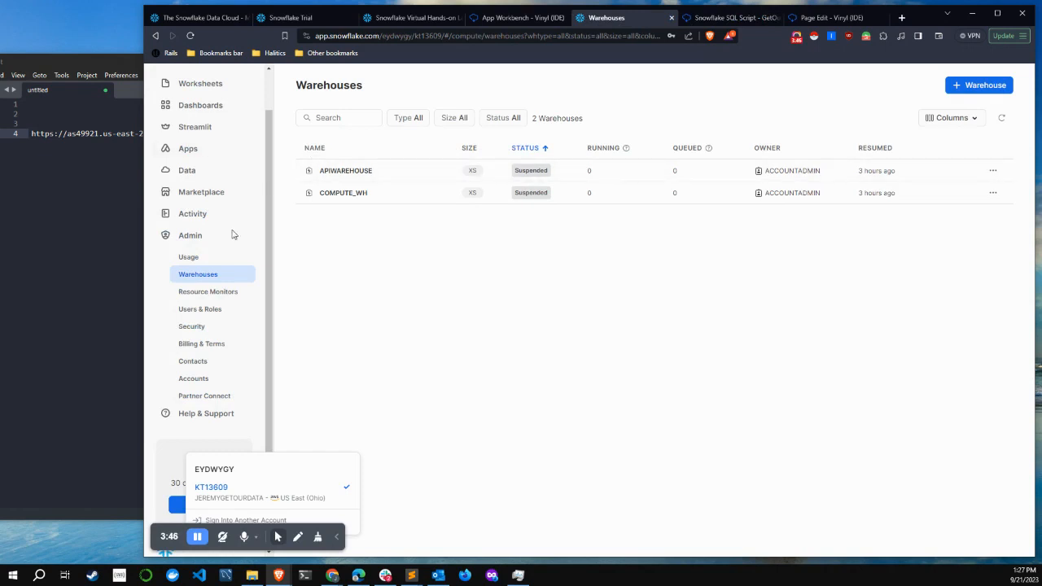
left_click(193, 148)
left_click(198, 127)
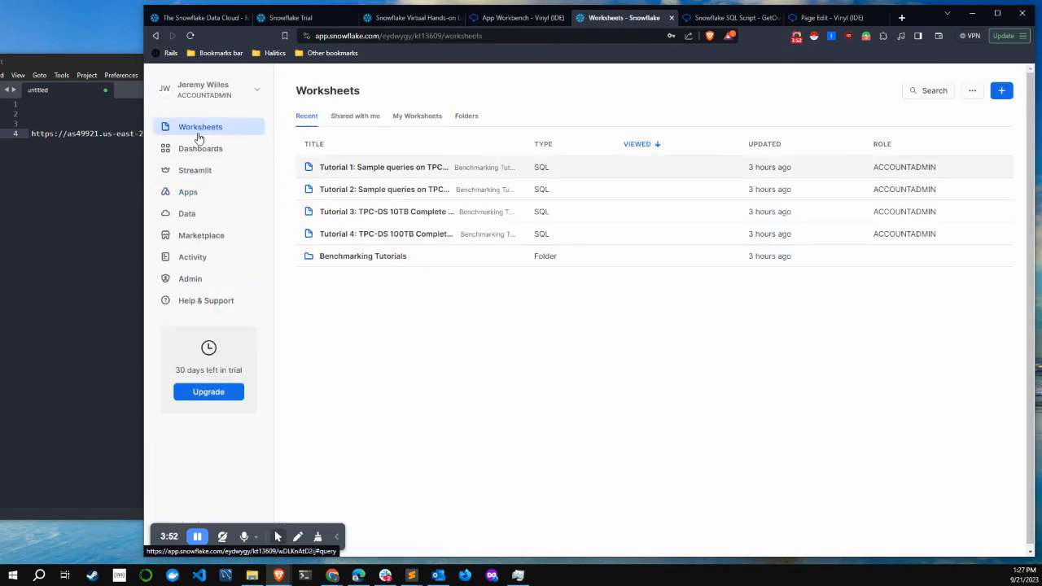
left_click(1001, 91)
left_click(977, 111)
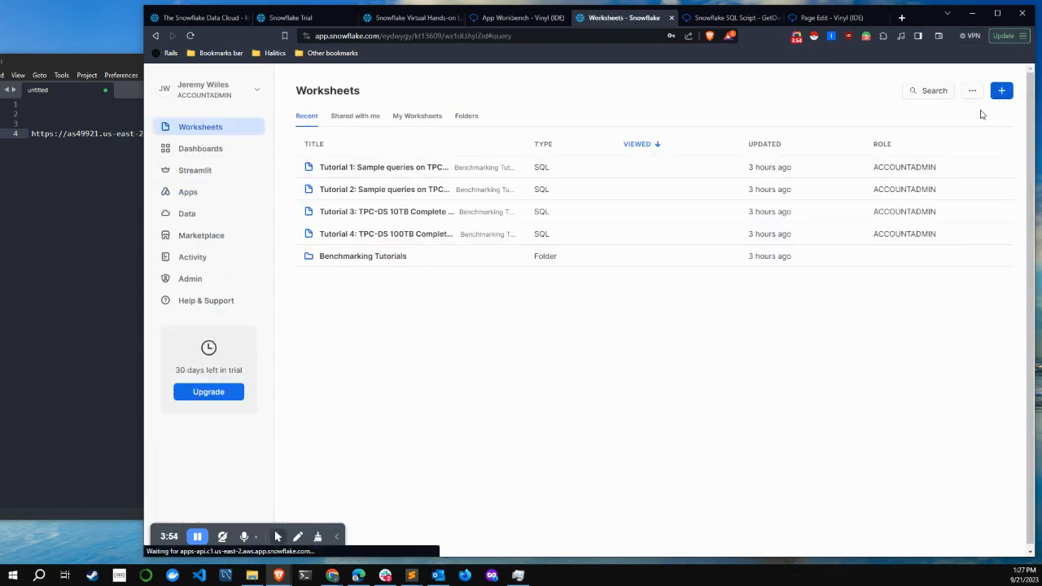
Paste the copied setup script, including the service user password, into the worksheet and run all its statements
left_click(419, 160)
key("ctrl+v")
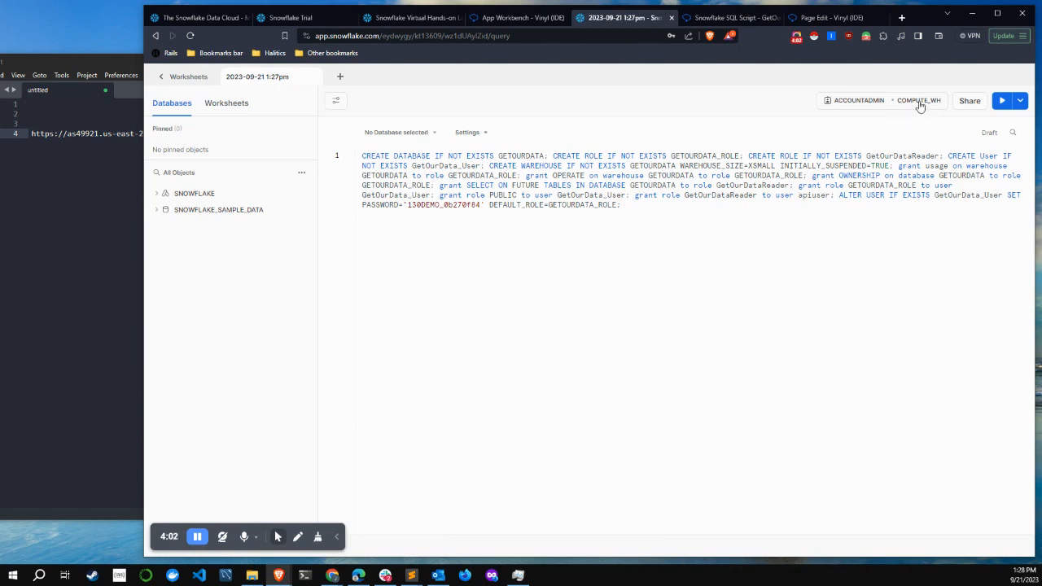
left_click(1020, 100)
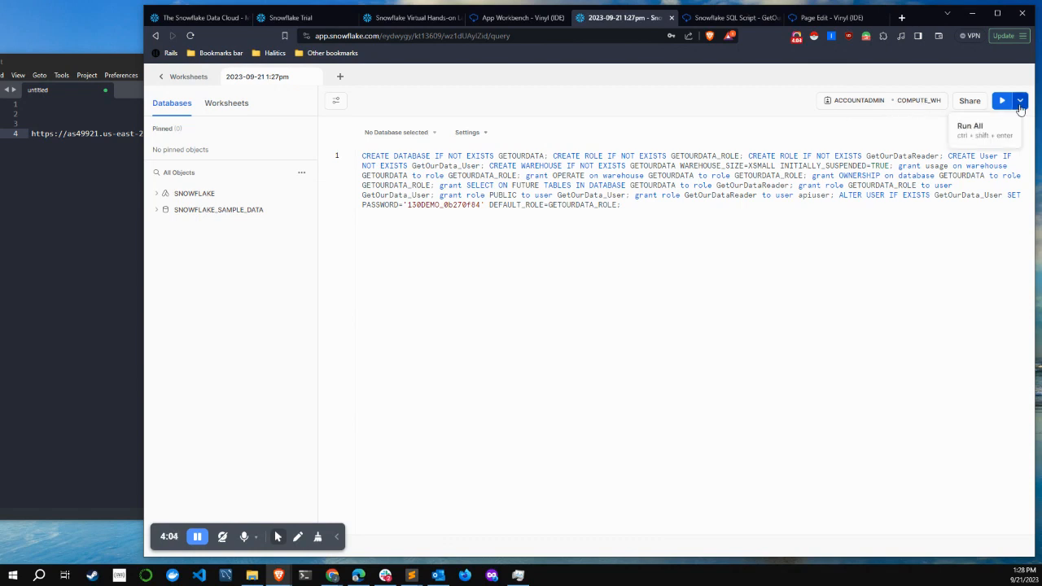
left_click(969, 126)
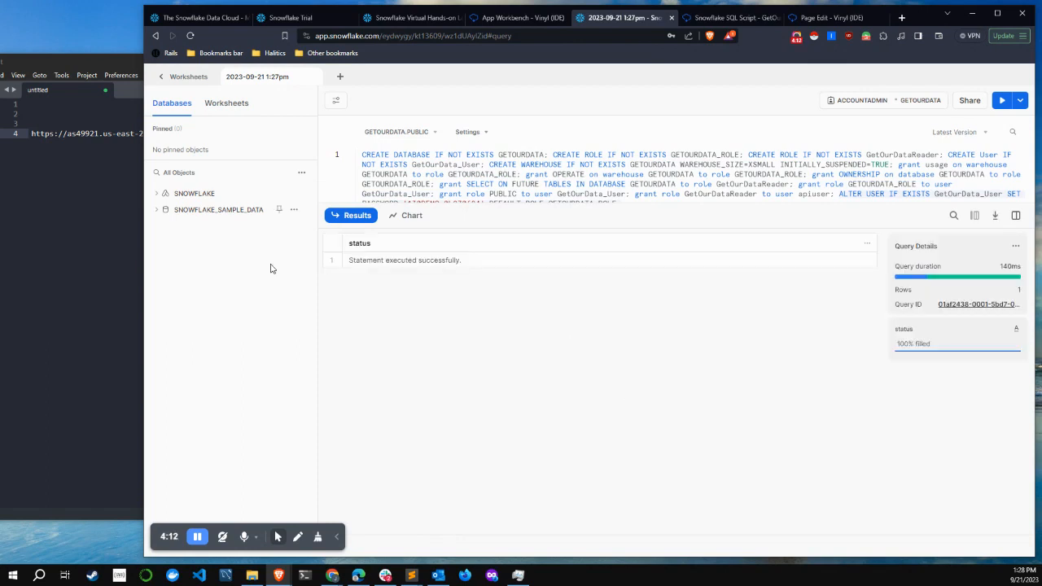
Examine the GETOURDATA database's schemas and role privileges in Snowflake's database list
left_click(186, 79)
left_click(200, 214)
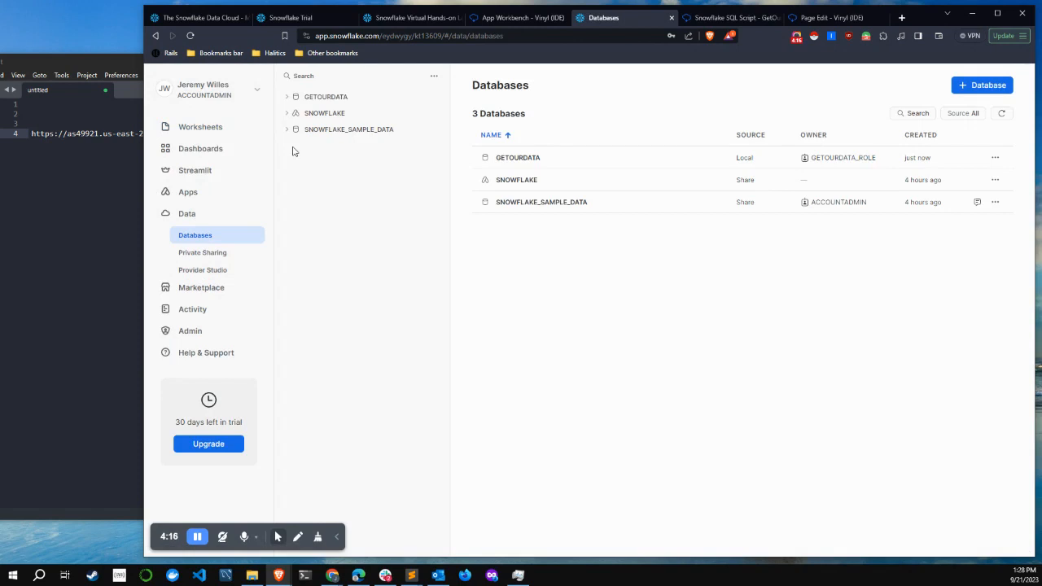
left_click(286, 101)
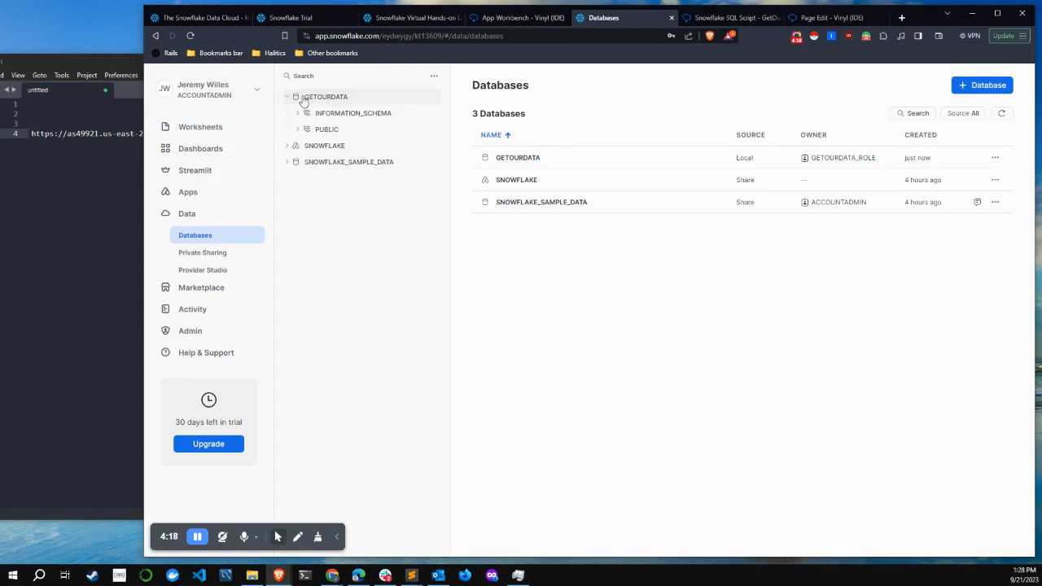
left_click(316, 98)
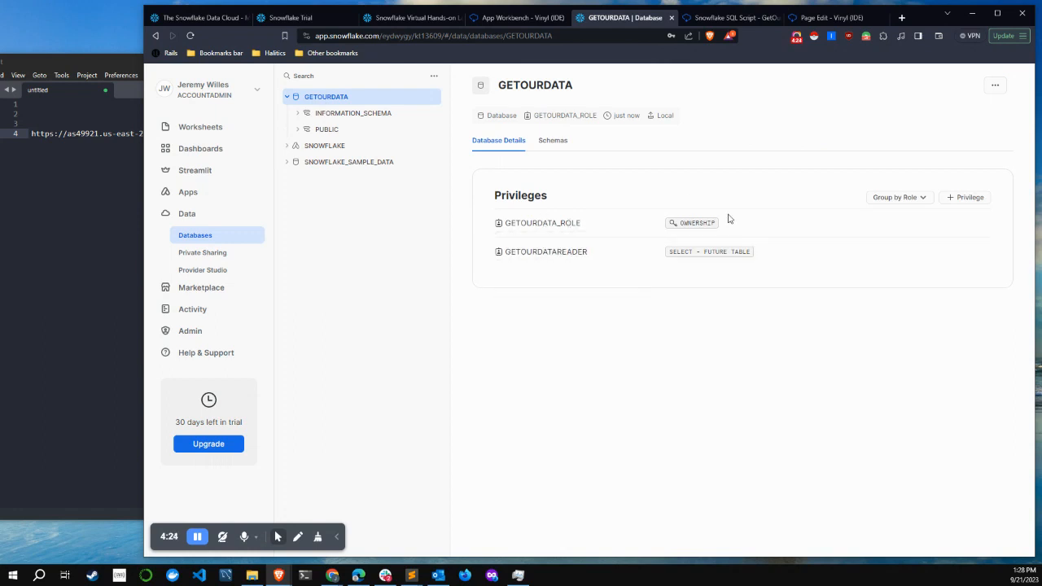
mouse_move(583, 256)
Return to GetOurData and close the Snowflake SQL script to get back to the destinations list
left_click(731, 18)
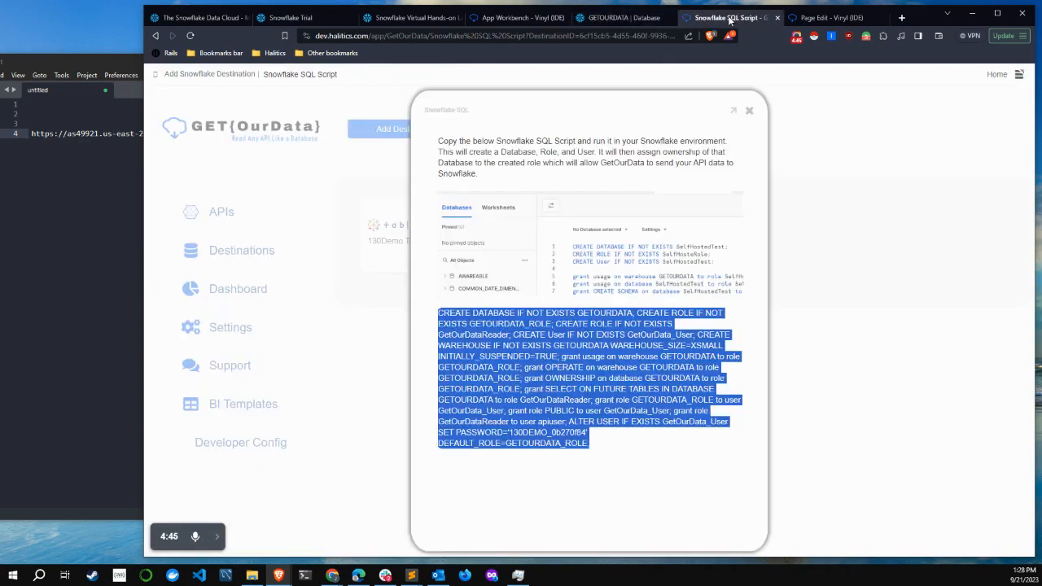
left_click(749, 110)
left_click(749, 110)
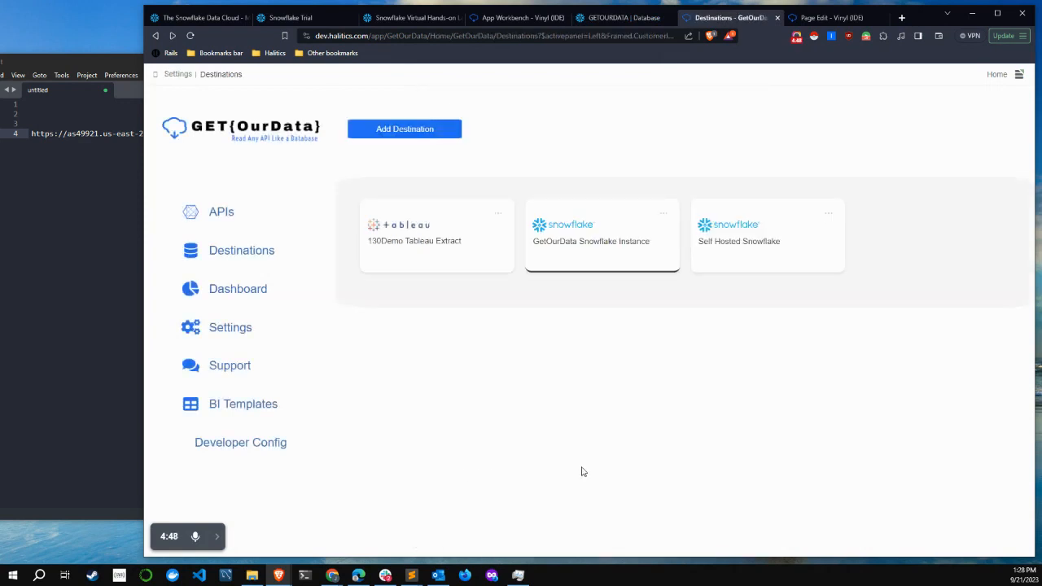